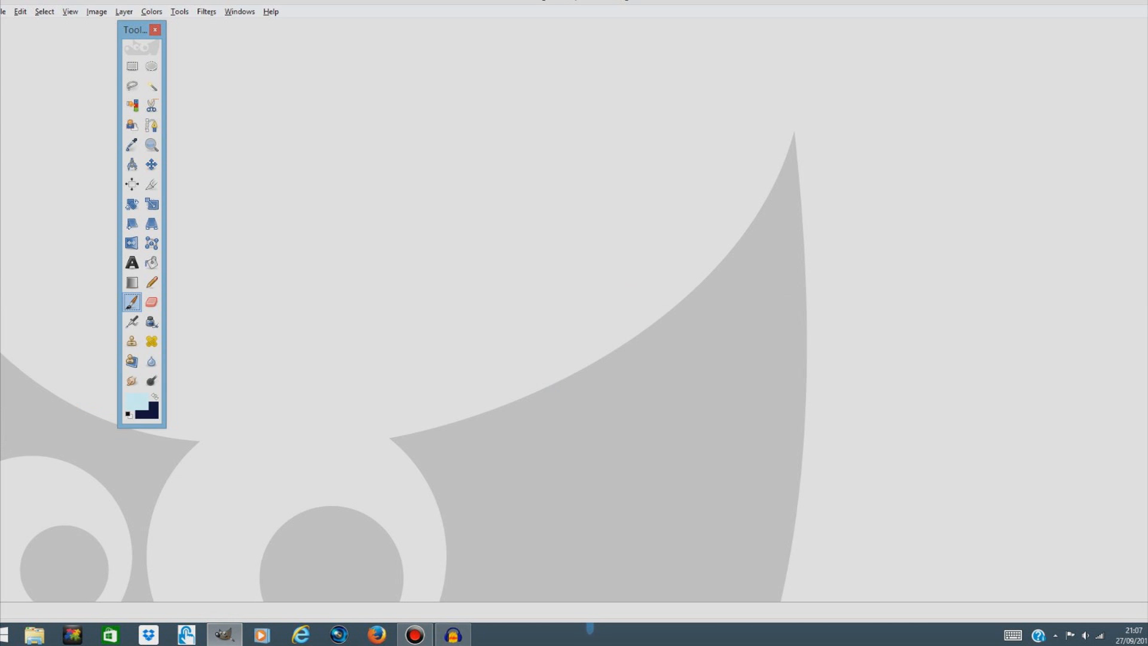
Create a new 1080 × 1080 px image
{"action": "left_click", "coordinate": [3, 12]}
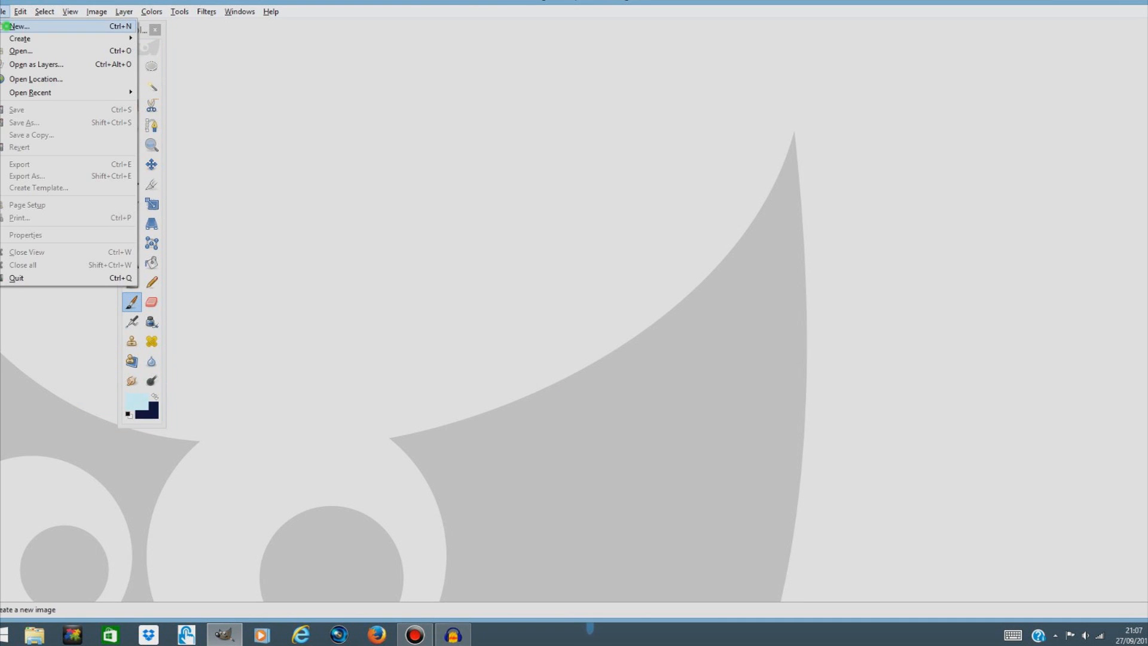
{"action": "left_click", "coordinate": [18, 26]}
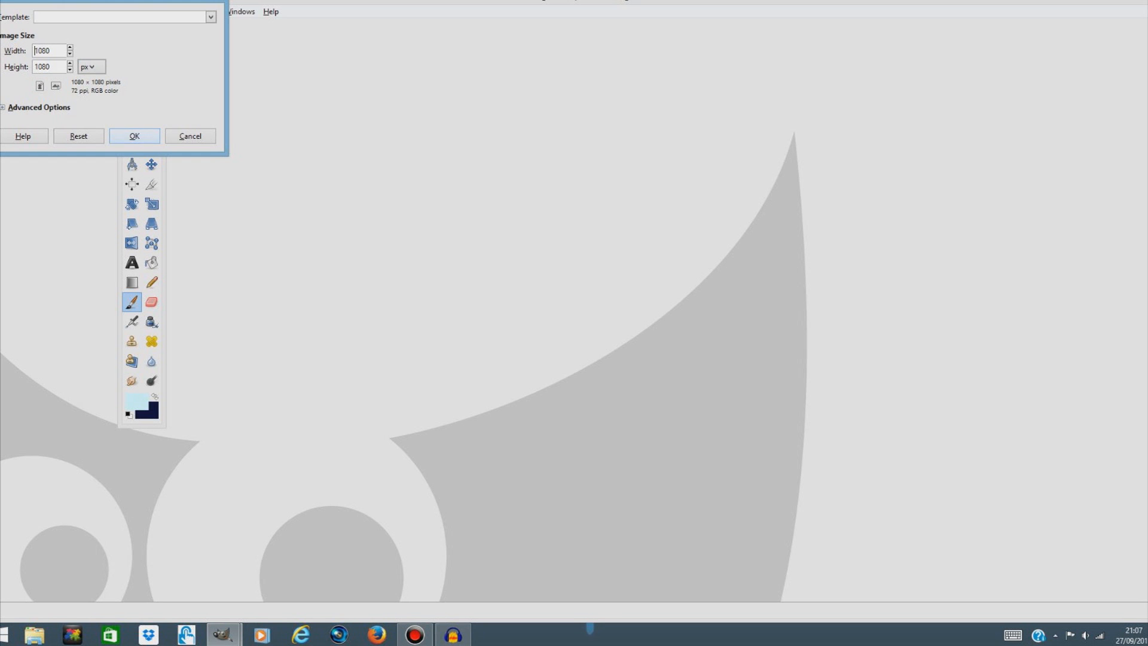
{"action": "key", "text": "Return"}
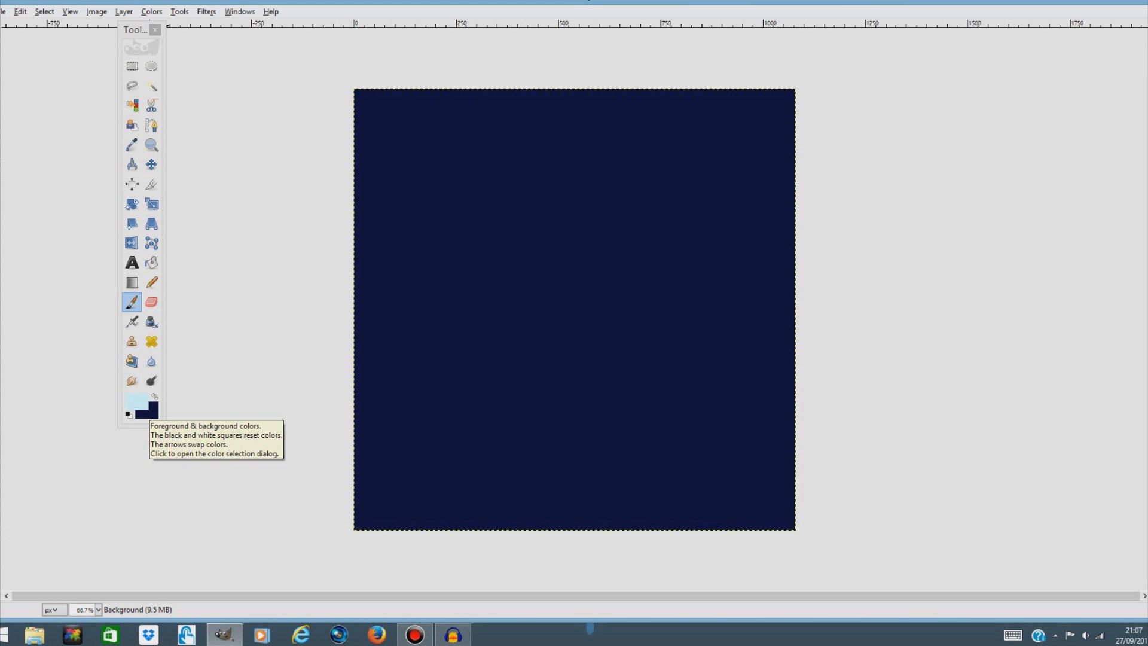
Set the foreground colour to pure black (000000)
{"action": "left_click", "coordinate": [136, 400]}
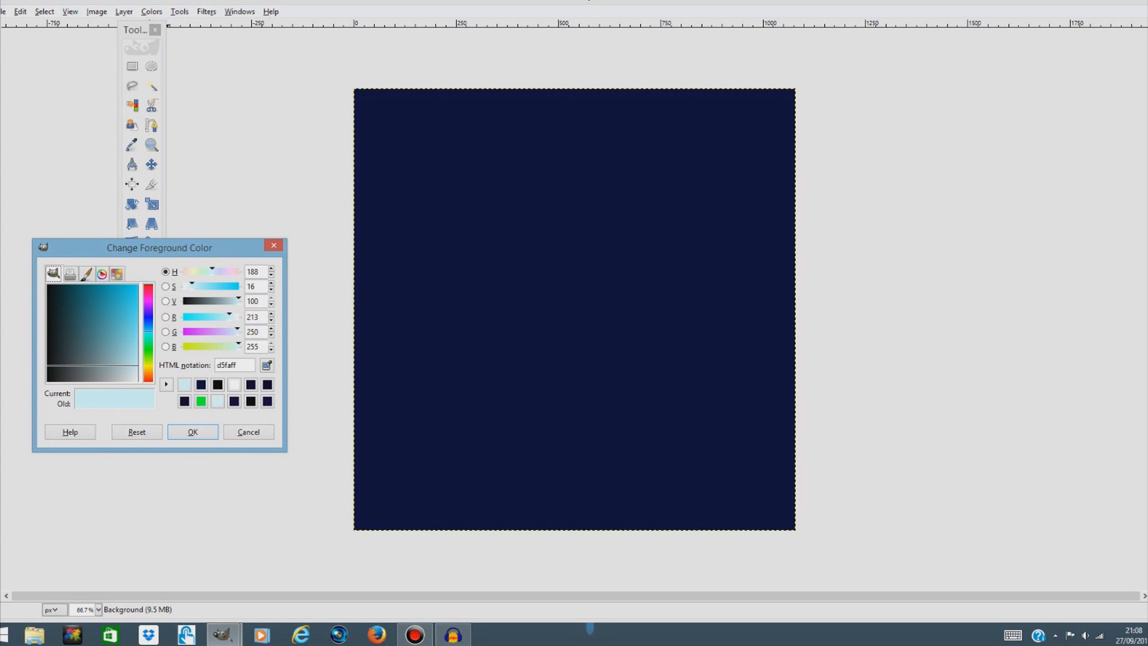
{"action": "left_click", "coordinate": [249, 431]}
{"action": "left_click", "coordinate": [140, 405]}
{"action": "left_click_drag", "start_coordinate": [111, 357], "coordinate": [48, 286]}
{"action": "left_click", "coordinate": [192, 432]}
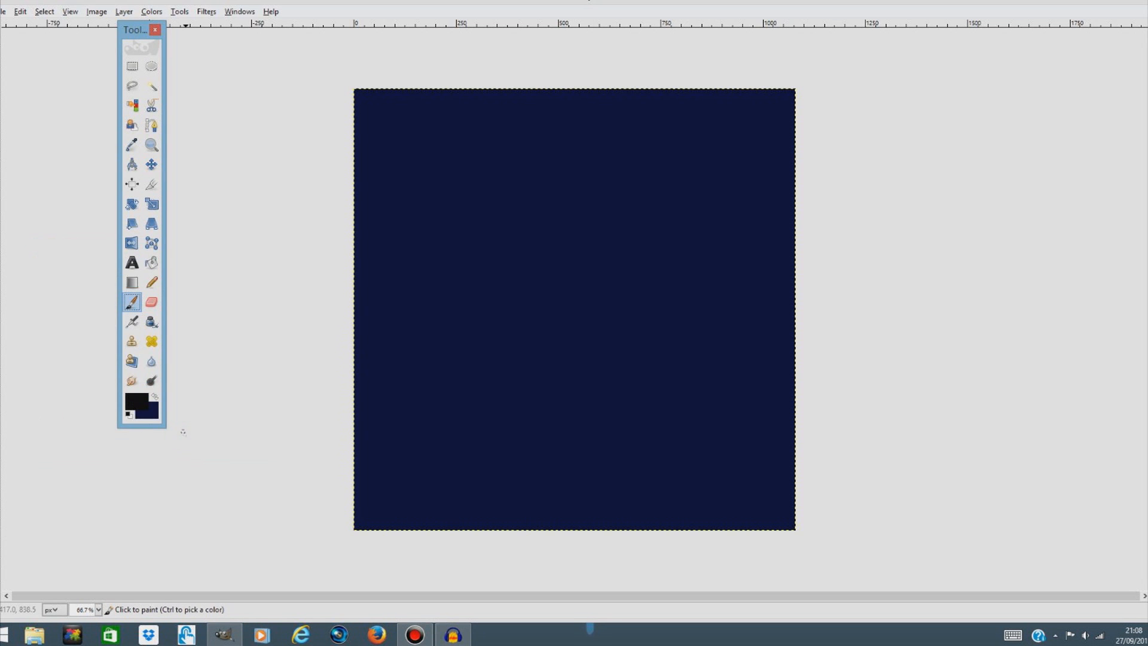
Set the background colour to dark navy 00052c and fill the canvas with a vertical gradient from black at its top to navy at its bottom
{"action": "left_click", "coordinate": [152, 414]}
{"action": "left_click_drag", "start_coordinate": [67, 292], "coordinate": [62, 285]}
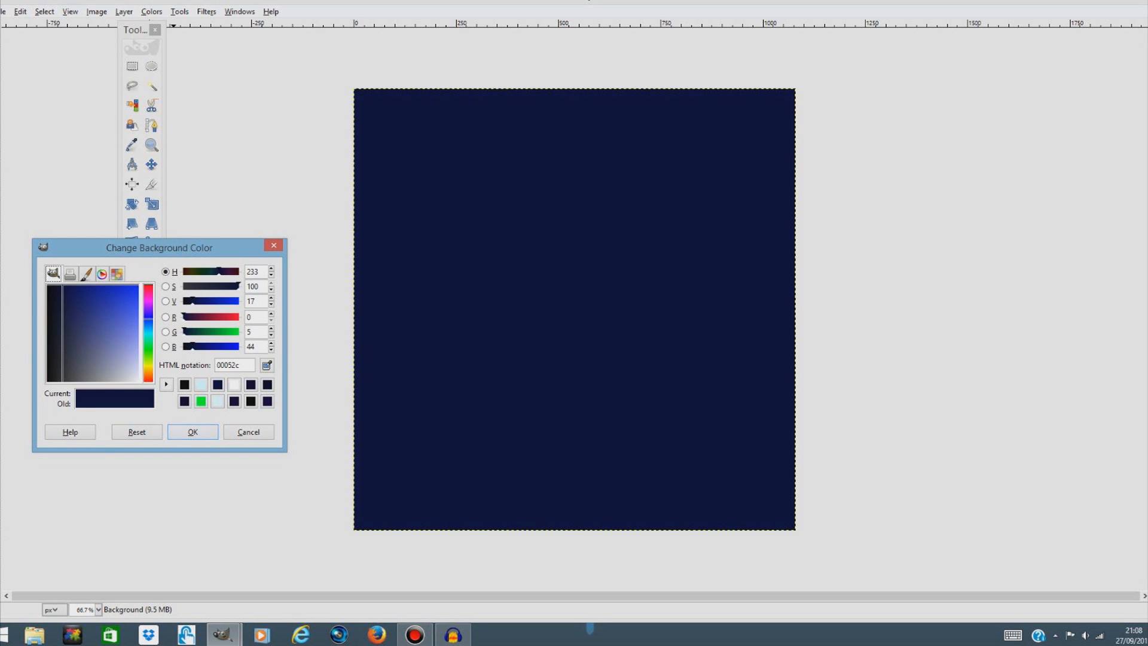
{"action": "left_click", "coordinate": [193, 432]}
{"action": "left_click", "coordinate": [132, 282]}
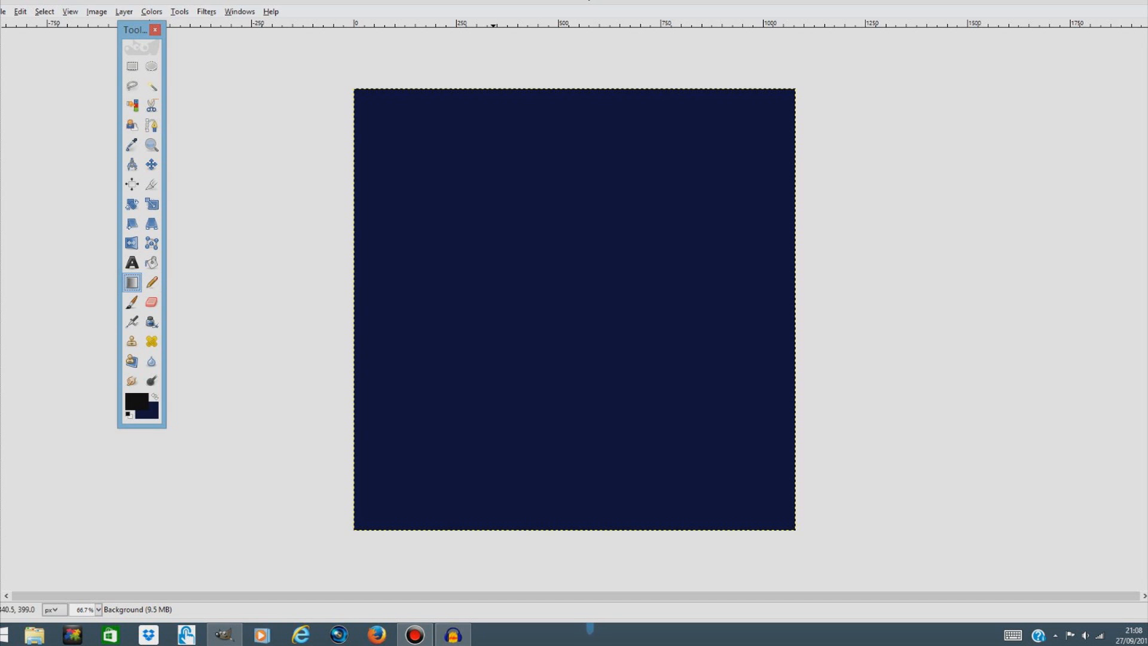
{"action": "left_click_drag", "start_coordinate": [571, 94], "coordinate": [571, 524]}
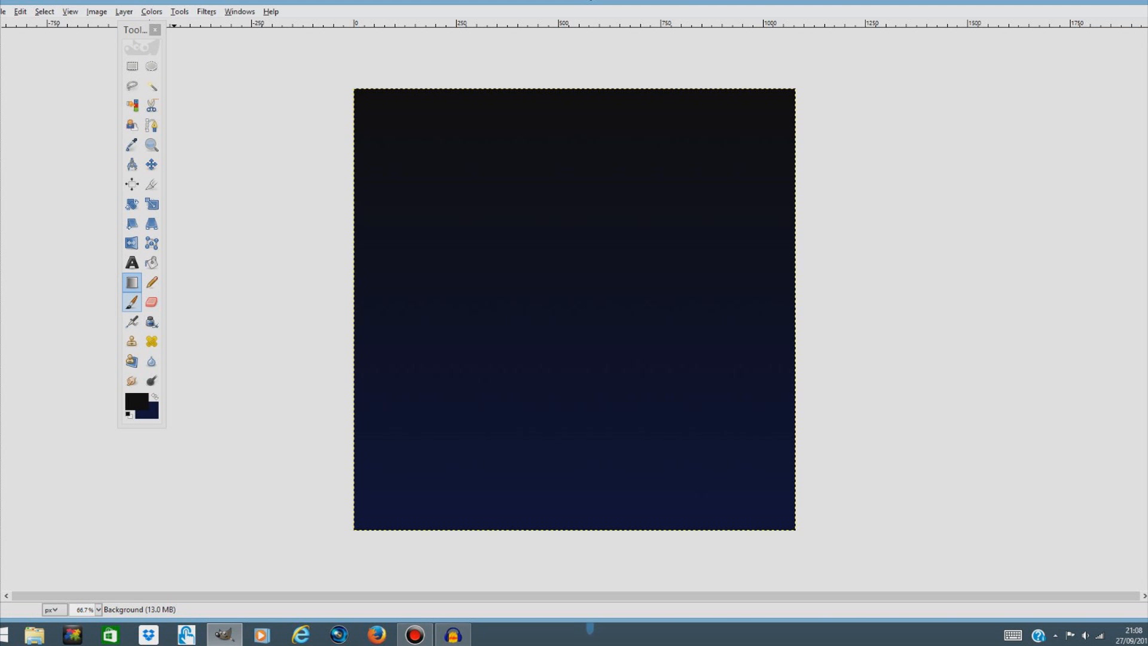
Choose the Paintbrush with the 2. Hardness 050 brush
{"action": "left_click", "coordinate": [131, 302]}
{"action": "double_click", "coordinate": [132, 301]}
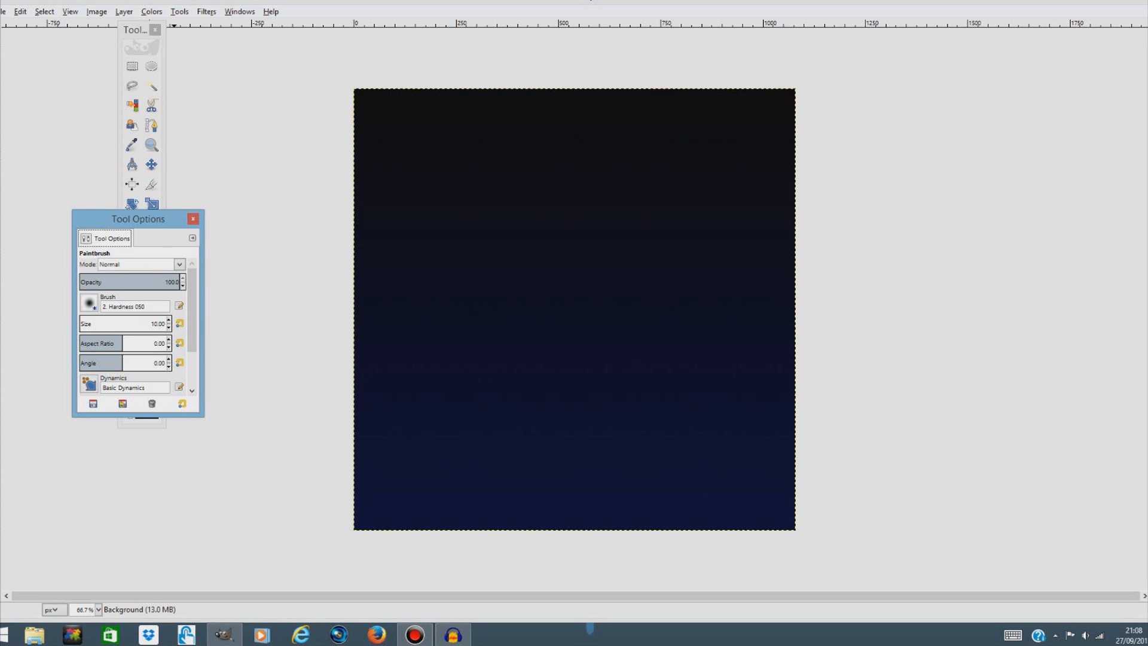
{"action": "left_click", "coordinate": [89, 303]}
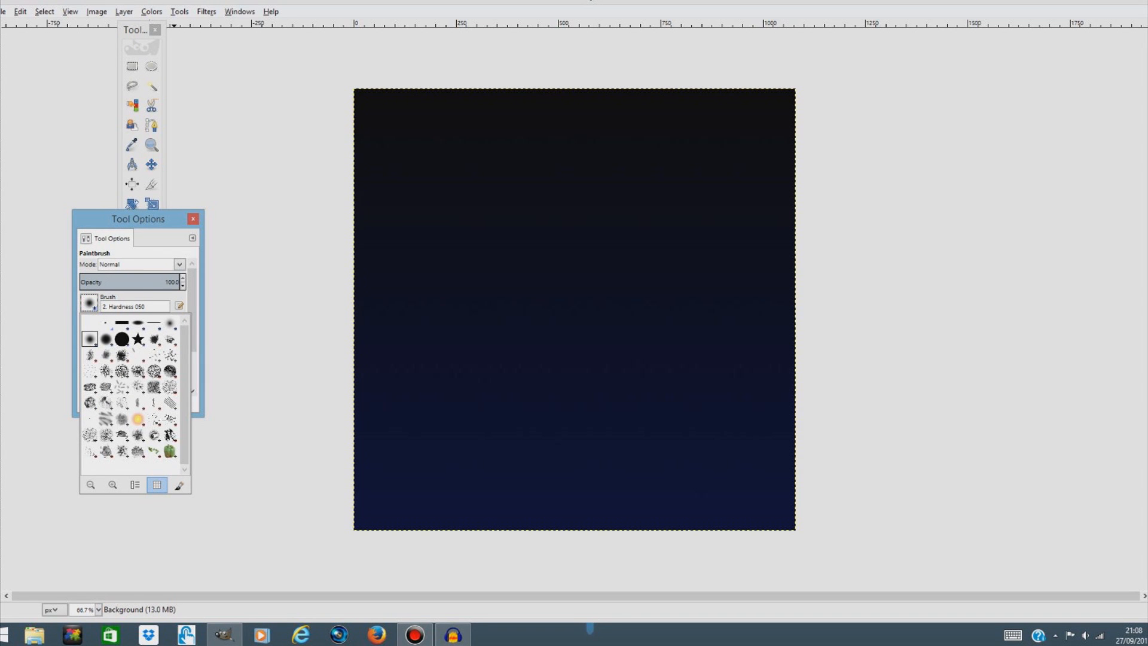
{"action": "left_click", "coordinate": [91, 337]}
{"action": "left_click", "coordinate": [128, 296]}
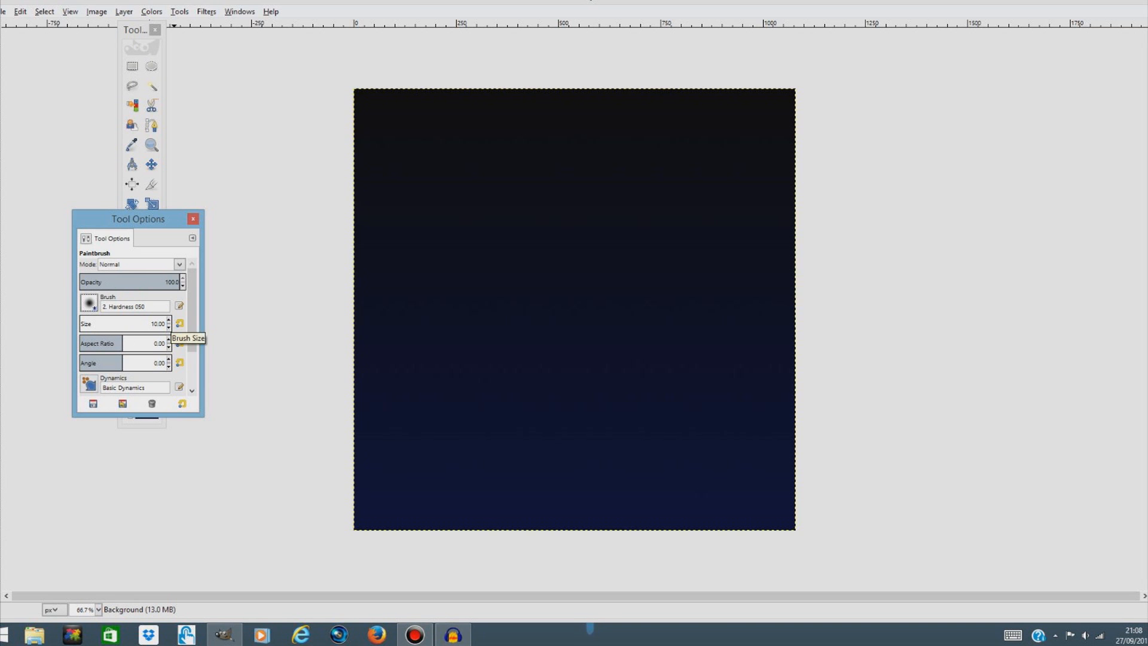
{"action": "left_click", "coordinate": [196, 221]}
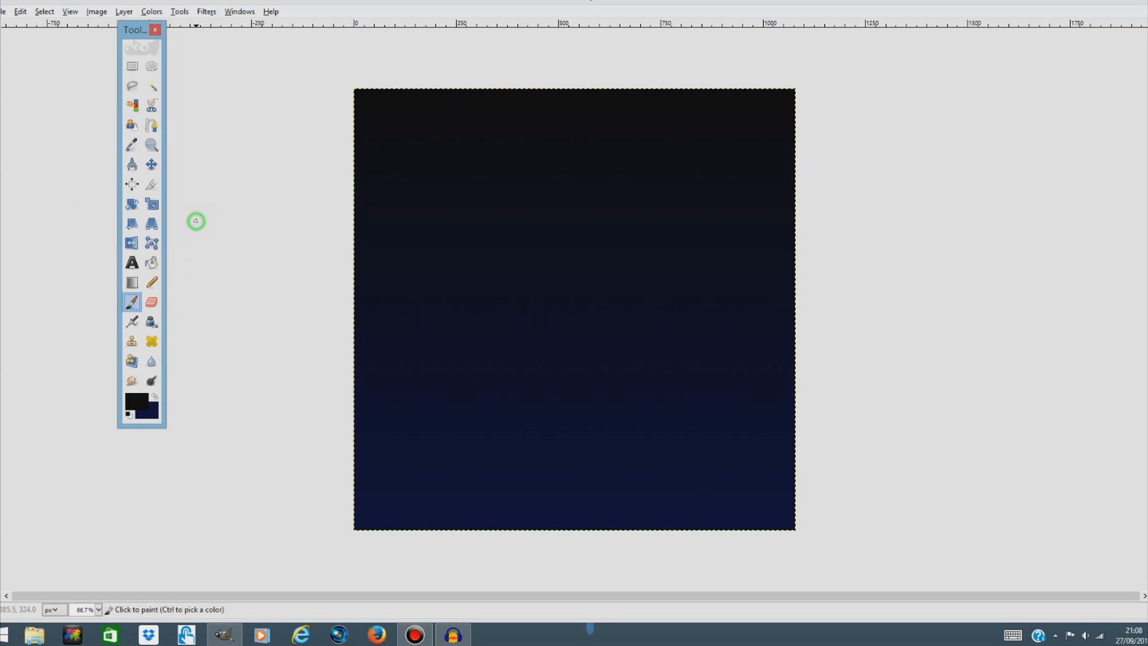
Set the foreground colour to pale blue d8fdff
{"action": "left_click", "coordinate": [138, 399]}
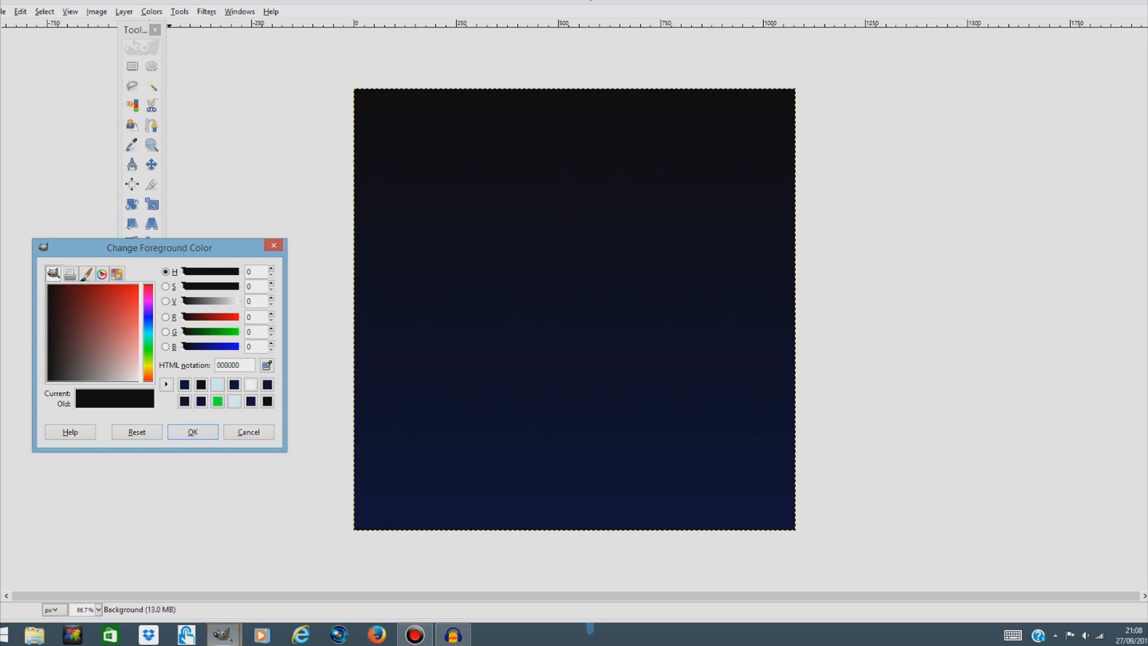
{"action": "mouse_move", "coordinate": [148, 379]}
{"action": "left_mouse_down"}
{"action": "mouse_move", "coordinate": [148, 332]}
{"action": "mouse_move", "coordinate": [138, 366]}
{"action": "left_mouse_up"}
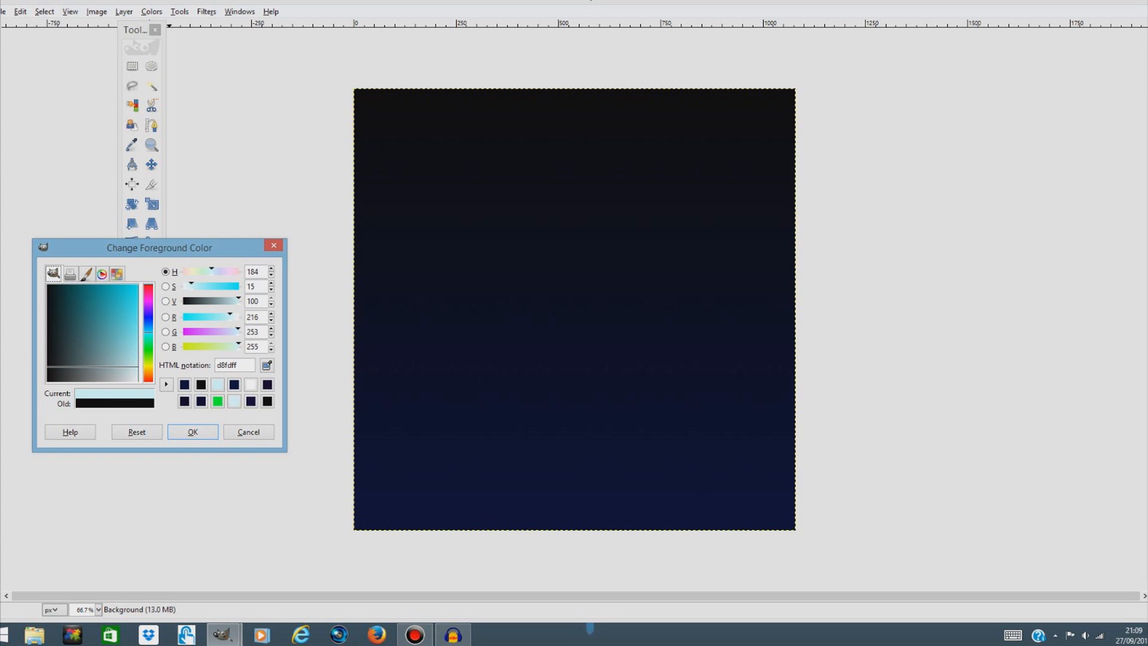
{"action": "left_click", "coordinate": [193, 432]}
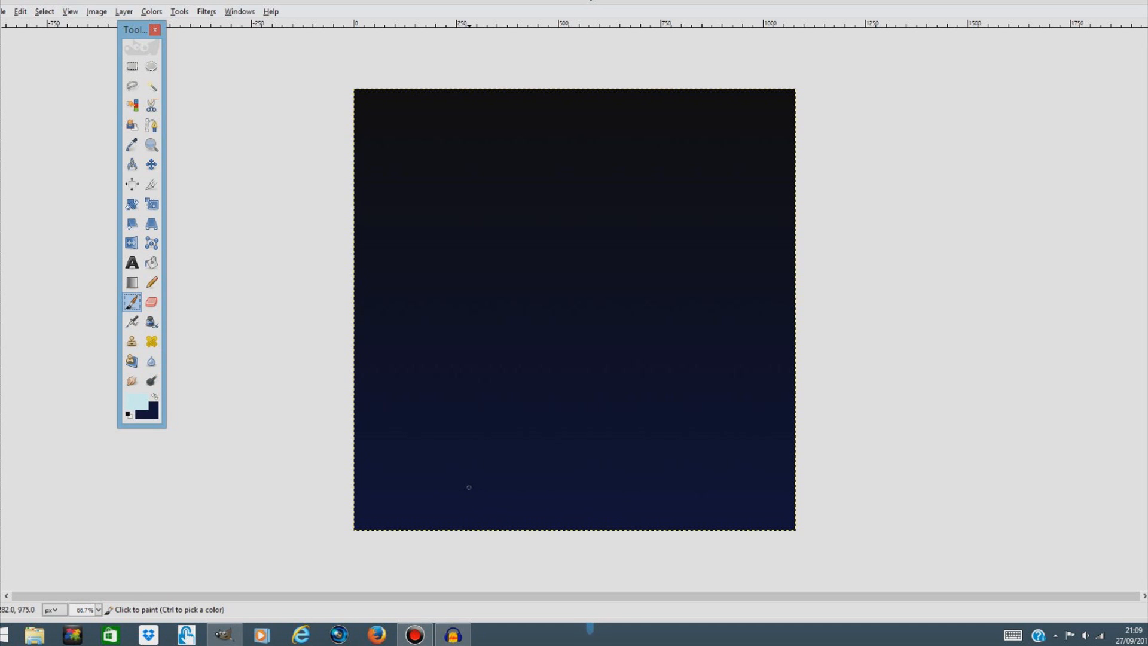
Paint four connected straight lines forming a large M in the middle of the canvas, its left leg about 648 px long
{"action": "left_click", "coordinate": [469, 486]}
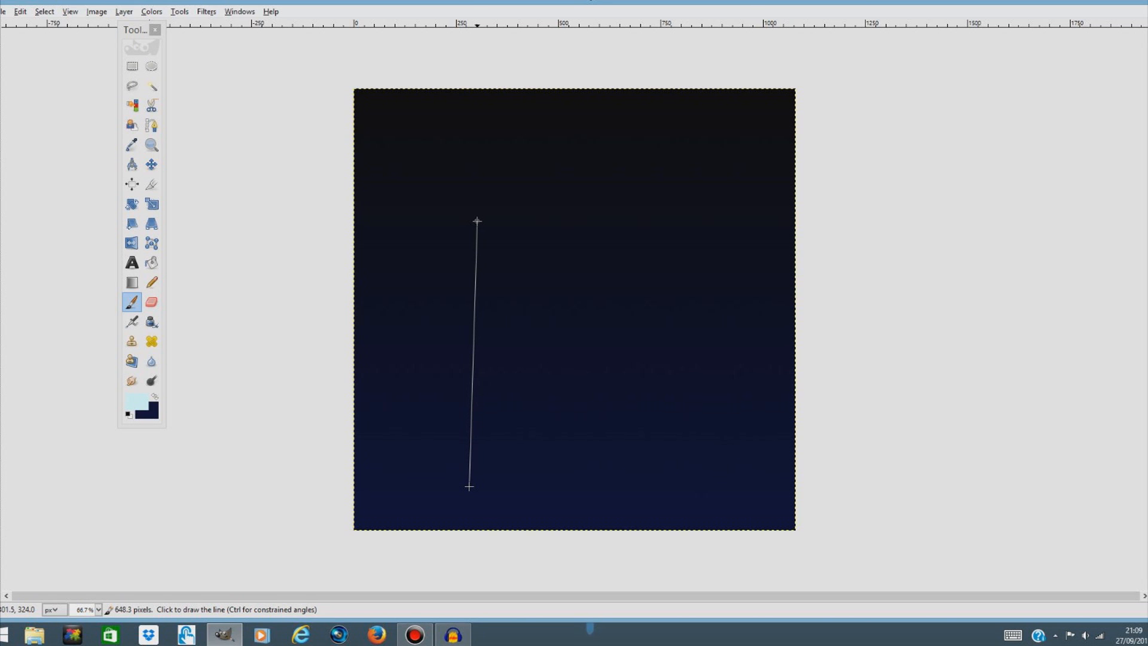
{"action": "left_click", "coordinate": [477, 221], "text": "shift"}
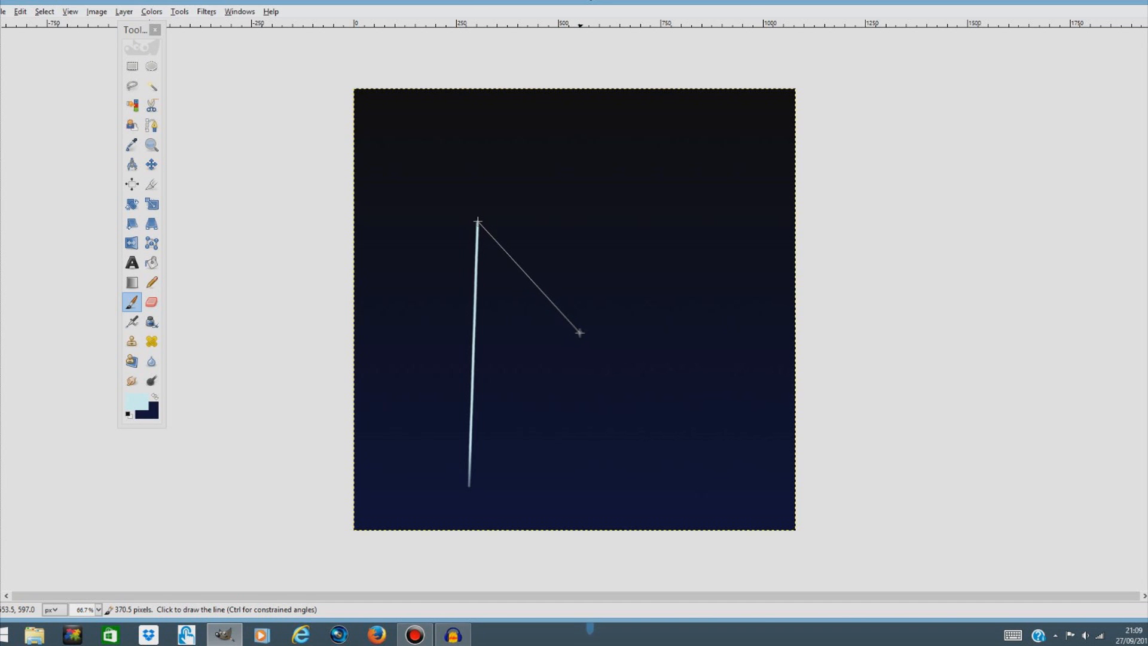
{"action": "left_click", "coordinate": [580, 332], "text": "shift"}
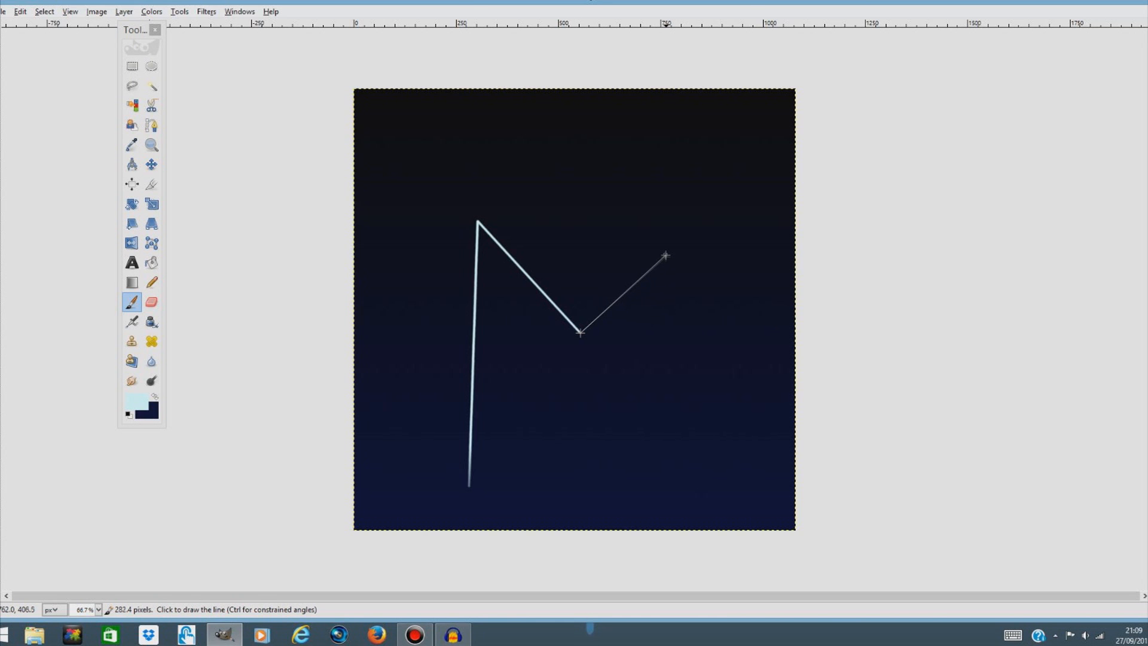
{"action": "left_click", "coordinate": [665, 252], "text": "shift"}
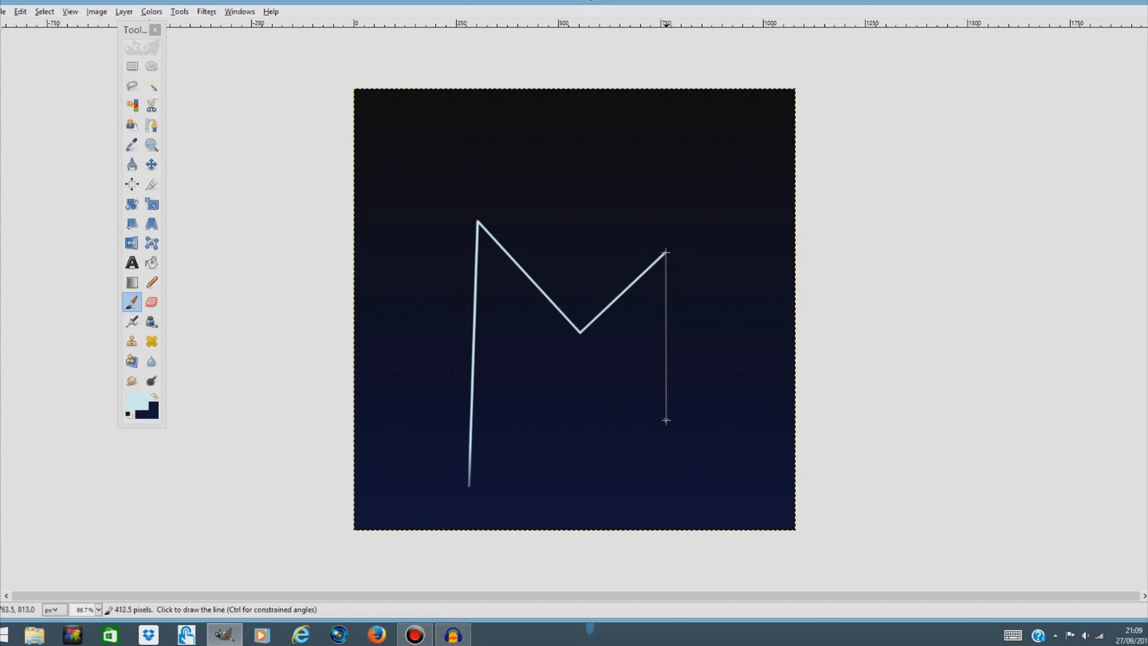
{"action": "left_click", "coordinate": [673, 475], "text": "shift"}
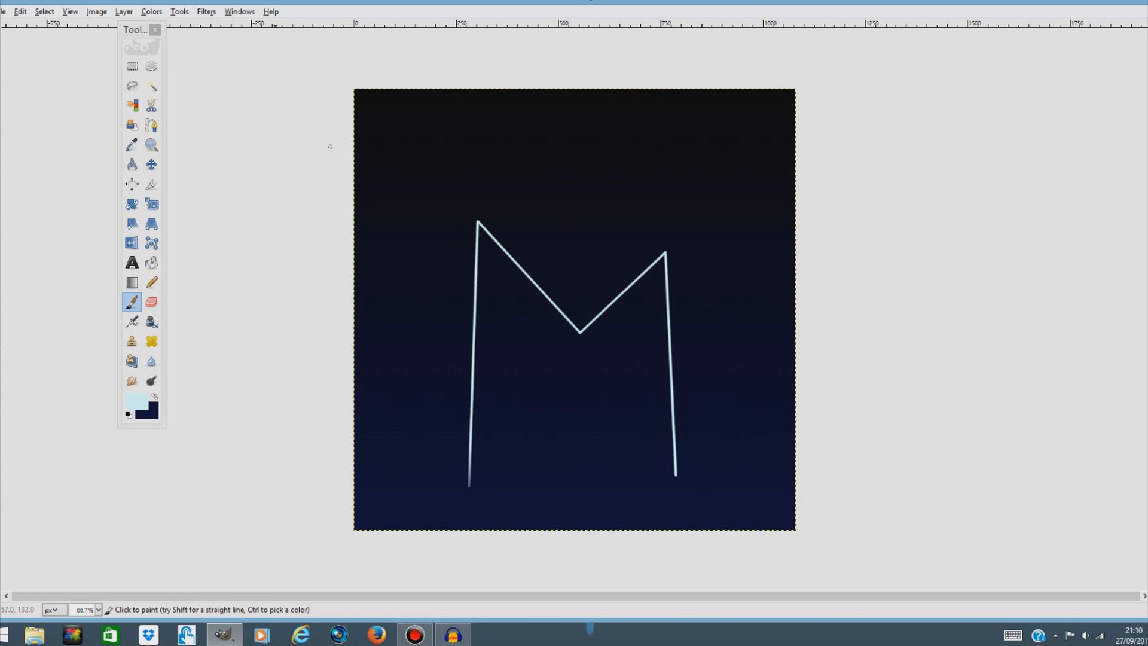
Open the Supernova filter and enlarge its preview around the middle vertex of the M, with the dialog slightly widened
{"action": "left_click", "coordinate": [207, 11]}
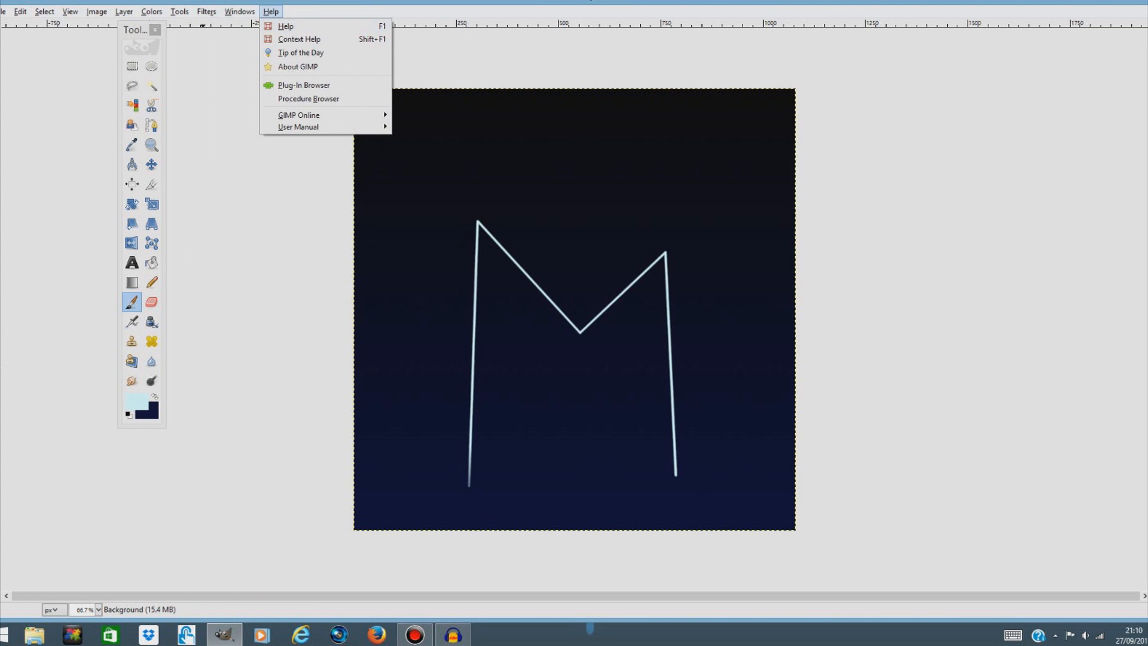
{"action": "mouse_move", "coordinate": [263, 106]}
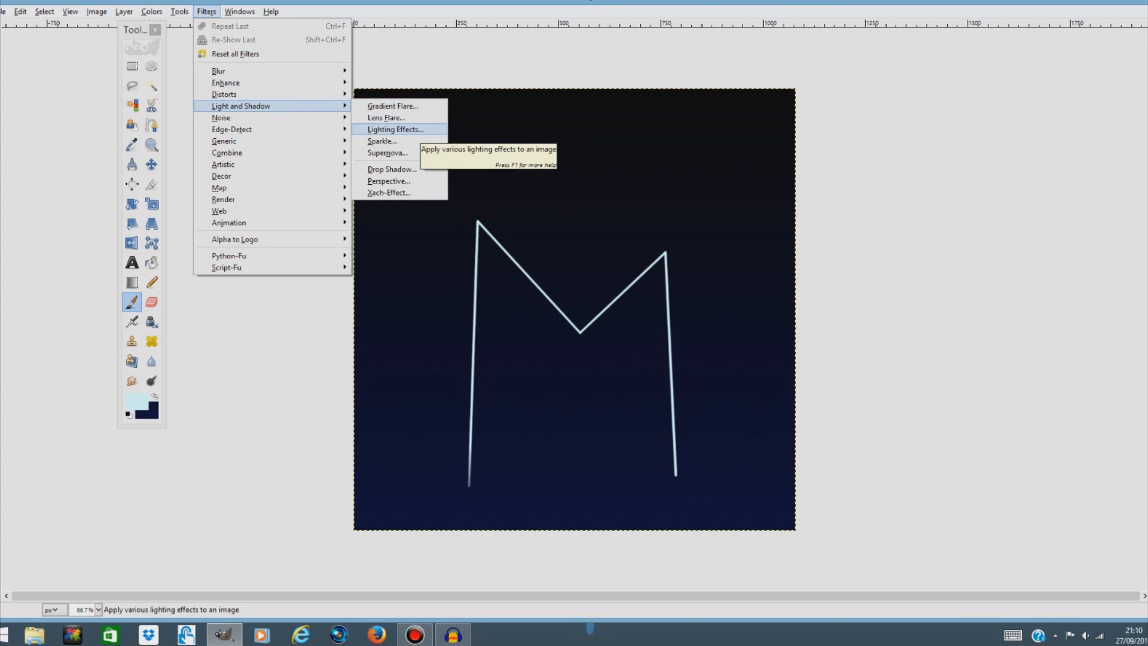
{"action": "left_click", "coordinate": [395, 153]}
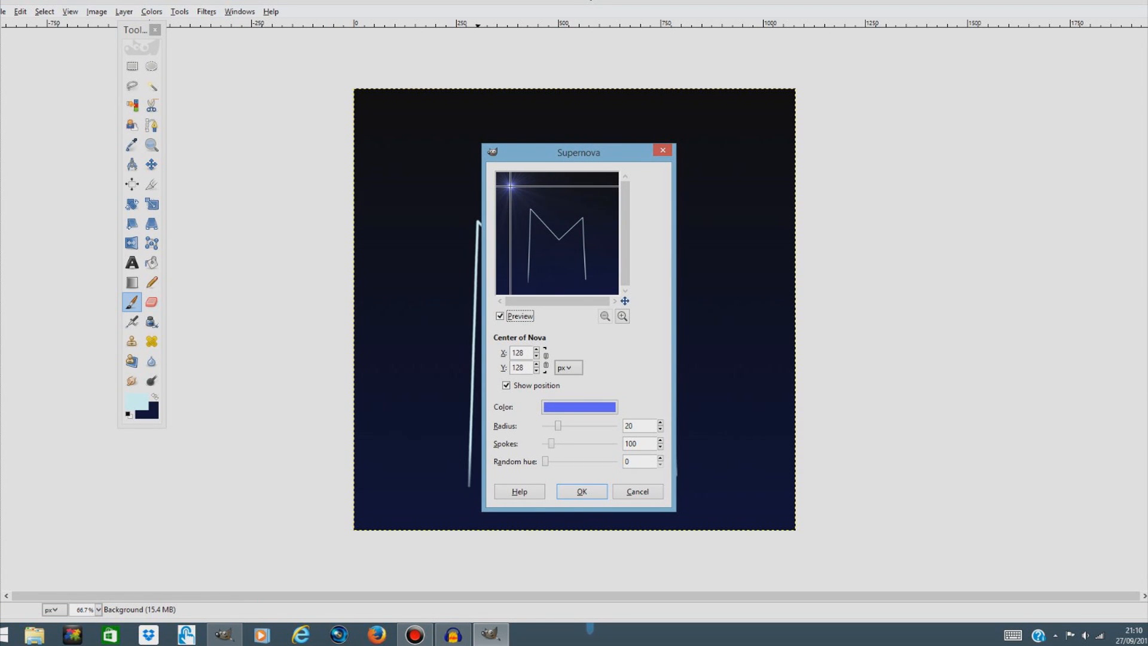
{"action": "left_click", "coordinate": [622, 316]}
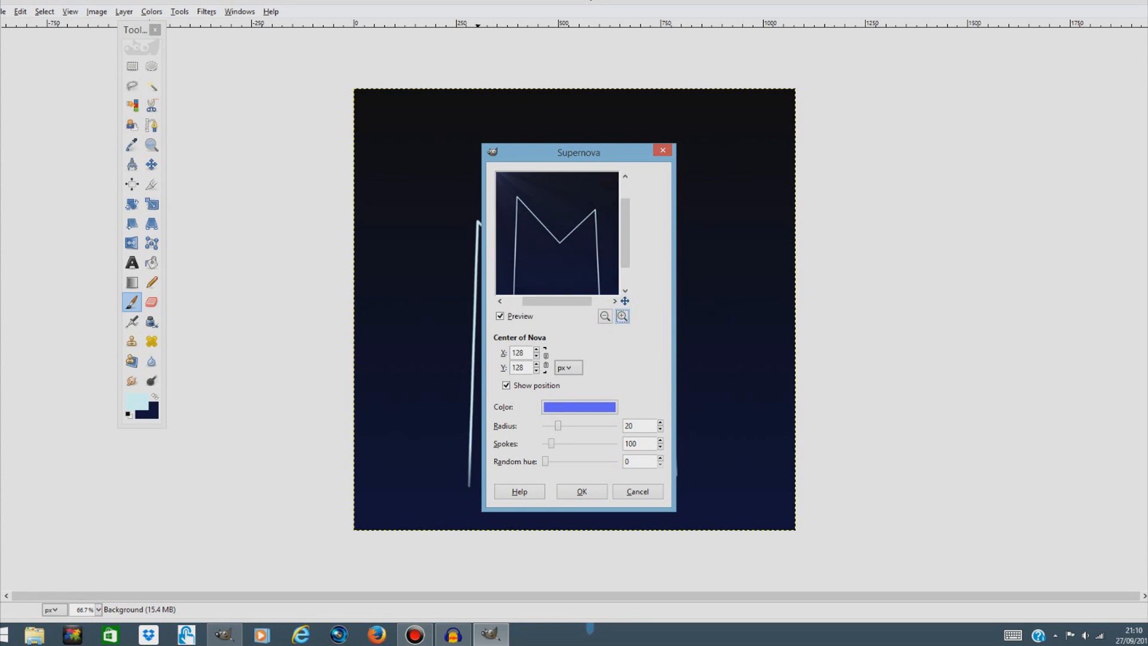
{"action": "left_click", "coordinate": [622, 315]}
{"action": "left_click", "coordinate": [622, 316]}
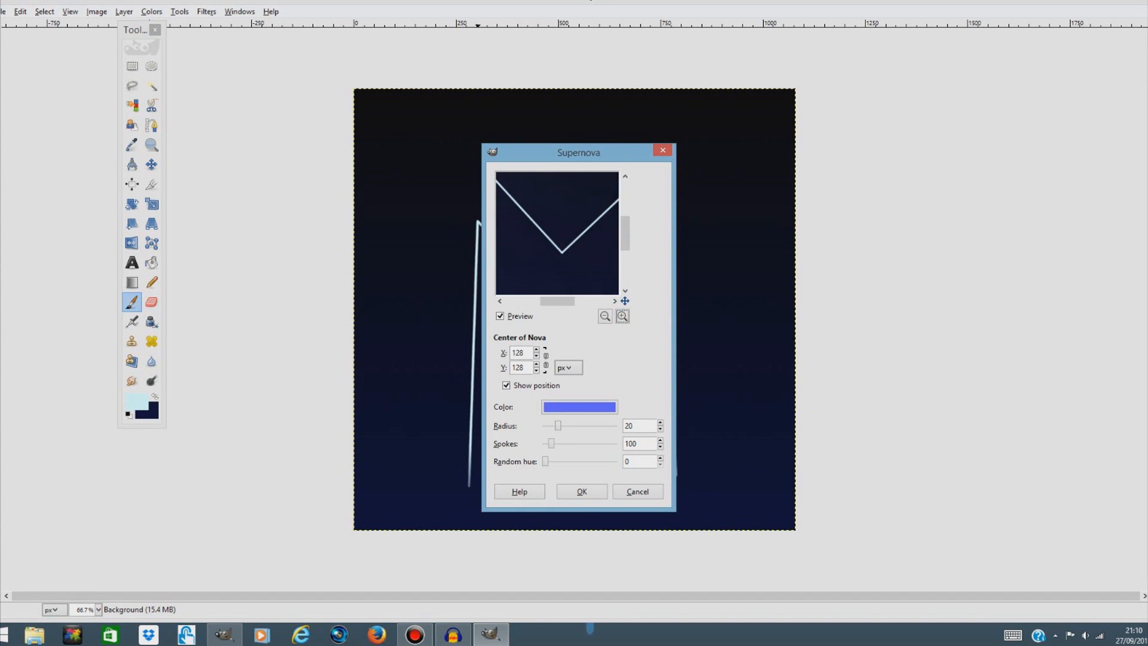
{"action": "left_click_drag", "start_coordinate": [623, 246], "coordinate": [622, 256]}
{"action": "left_click_drag", "start_coordinate": [560, 300], "coordinate": [561, 301]}
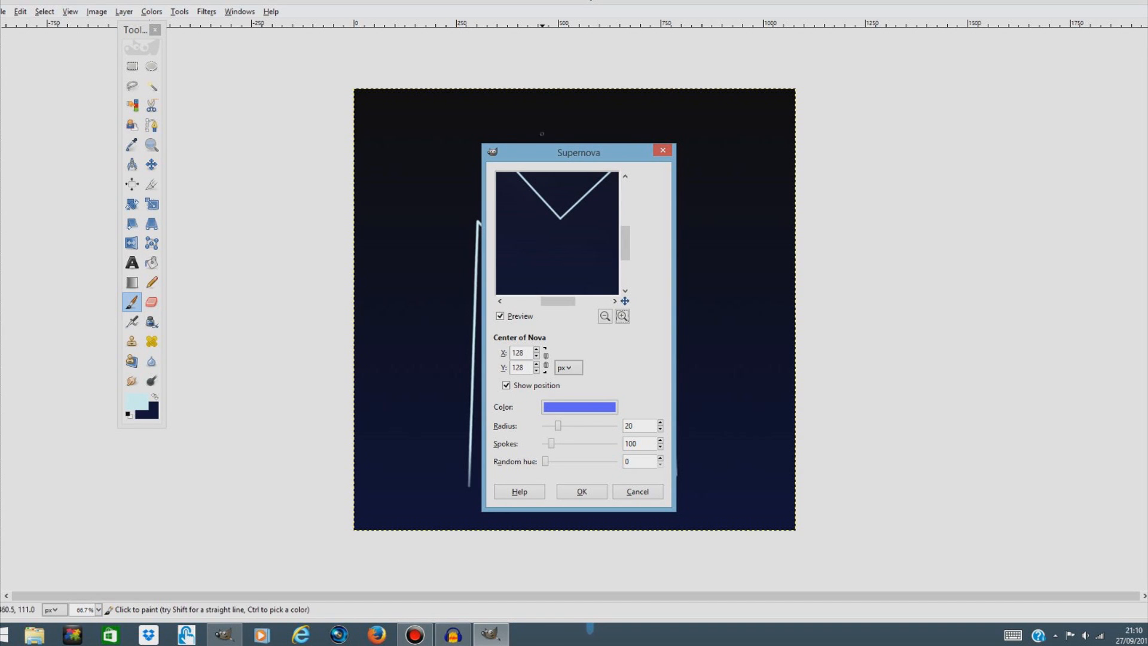
{"action": "mouse_move", "coordinate": [481, 177]}
{"action": "left_mouse_down"}
{"action": "mouse_move", "coordinate": [385, 177]}
{"action": "mouse_move", "coordinate": [471, 178]}
{"action": "left_mouse_up"}
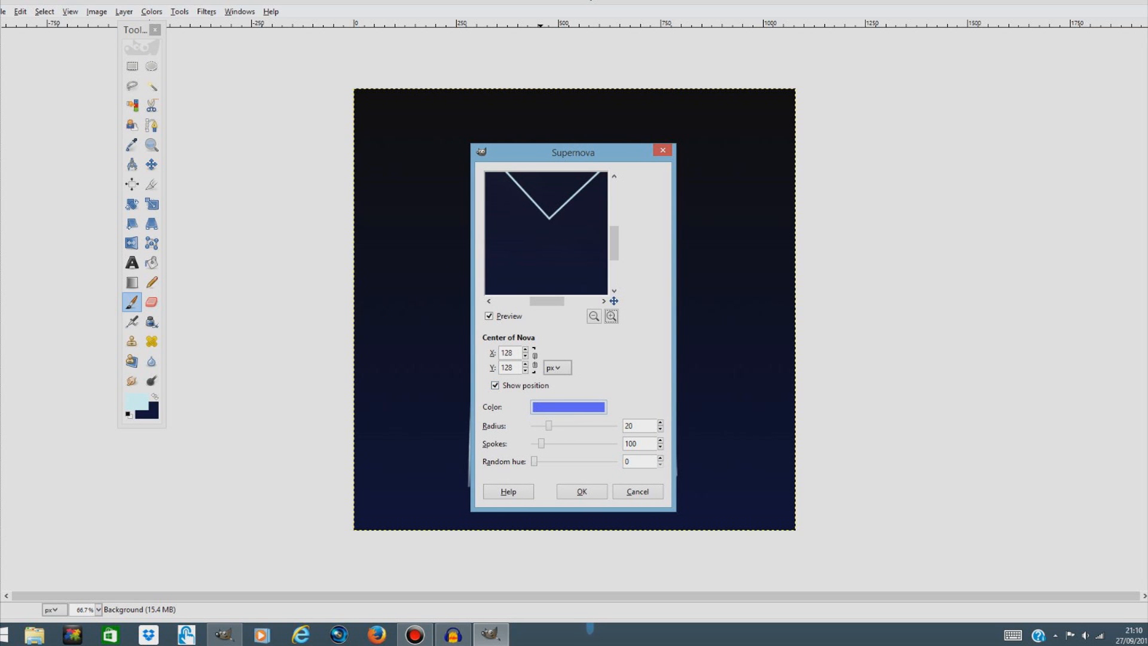
Set the Supernova colour to pale turquoise bafffb
{"action": "left_click", "coordinate": [547, 406]}
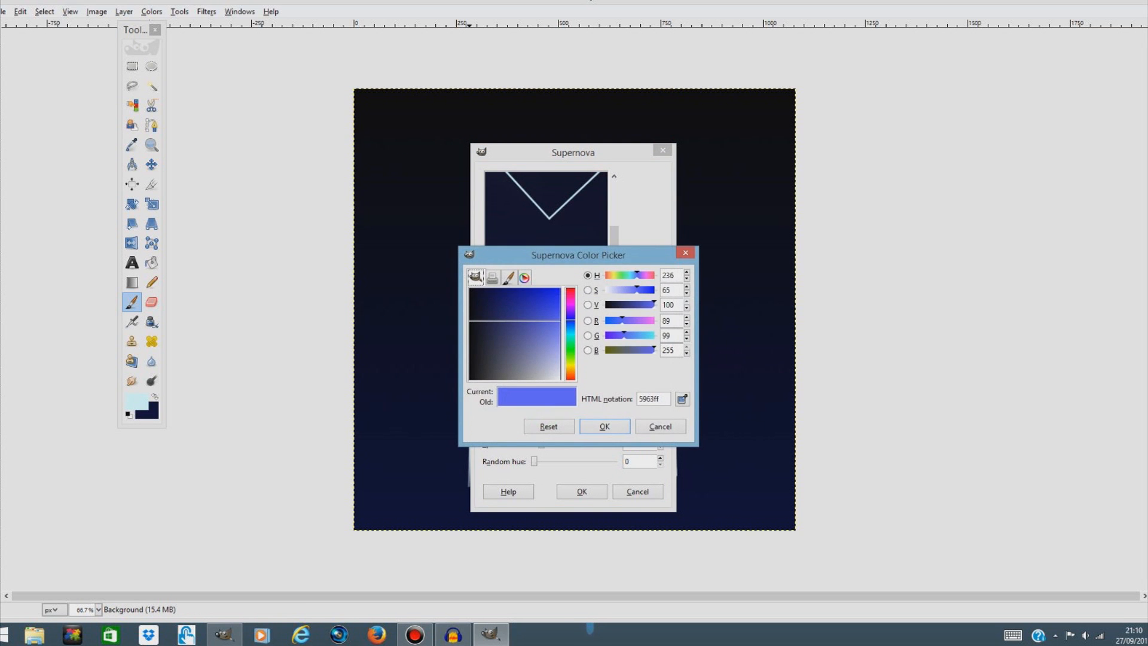
{"action": "left_click_drag", "start_coordinate": [570, 322], "coordinate": [561, 358]}
{"action": "left_click", "coordinate": [571, 358]}
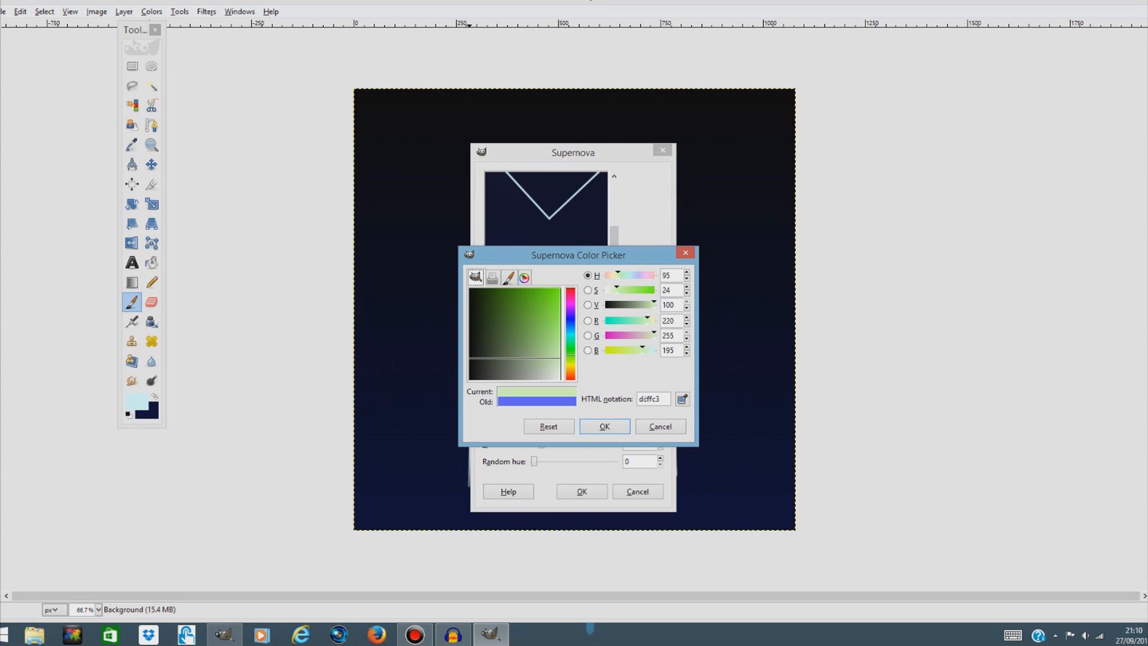
{"action": "left_click", "coordinate": [570, 335]}
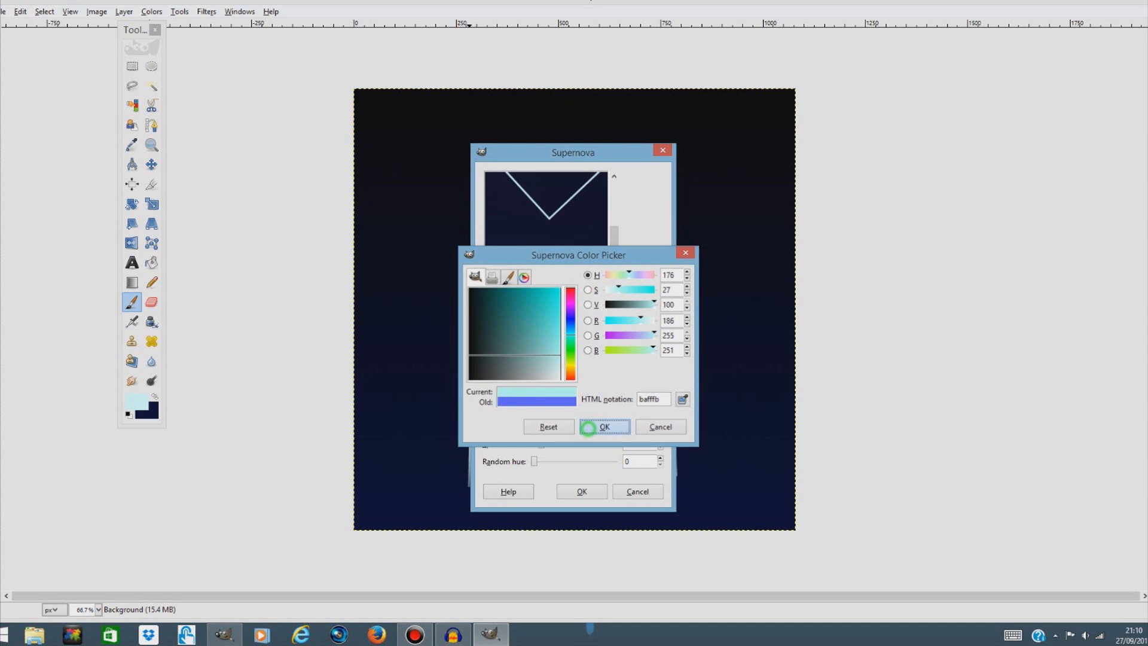
{"action": "left_click", "coordinate": [605, 425]}
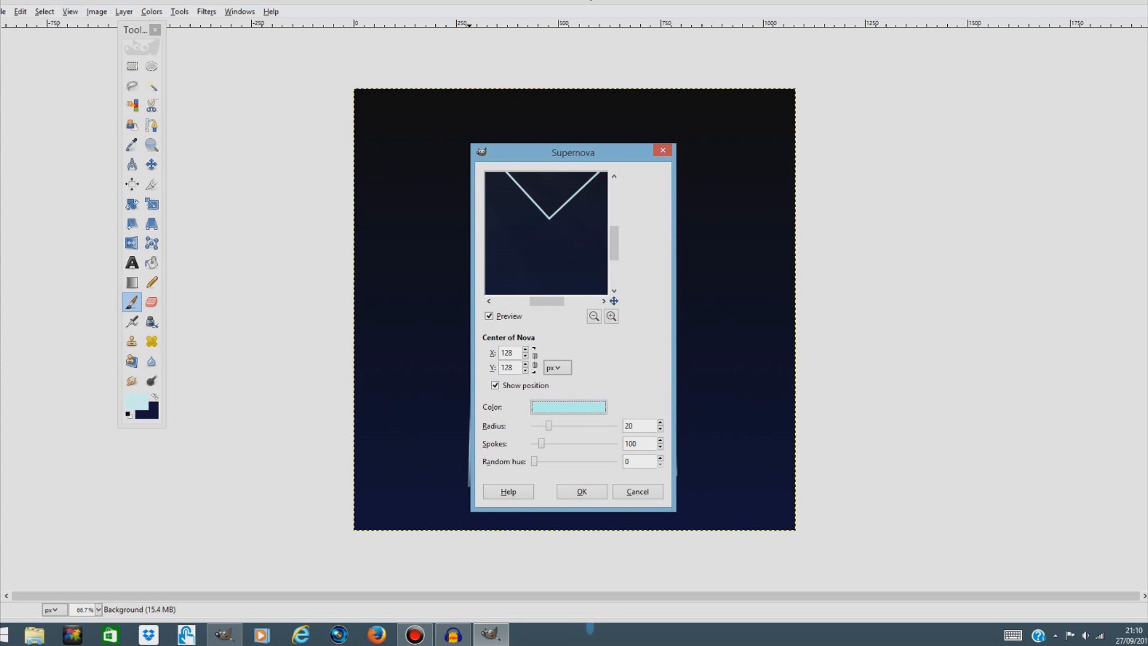
Set the Supernova radius to 8 and the spokes to 1, and widen the filter dialog for finer slider control
{"action": "left_click_drag", "start_coordinate": [548, 426], "coordinate": [539, 426]}
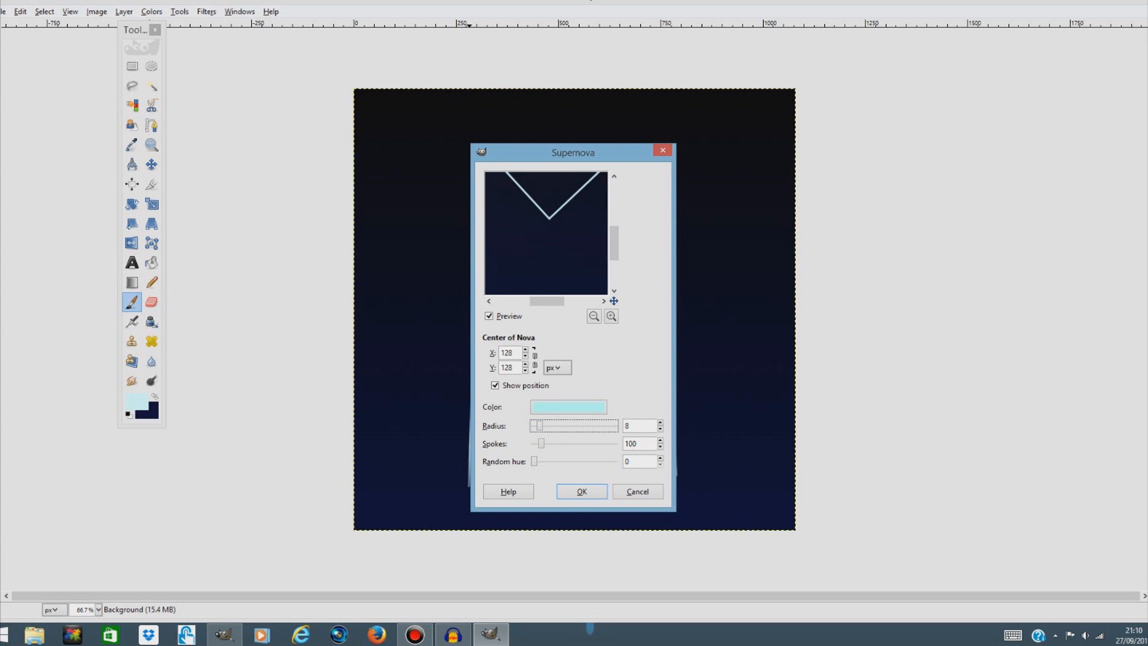
{"action": "left_click_drag", "start_coordinate": [541, 443], "coordinate": [534, 443]}
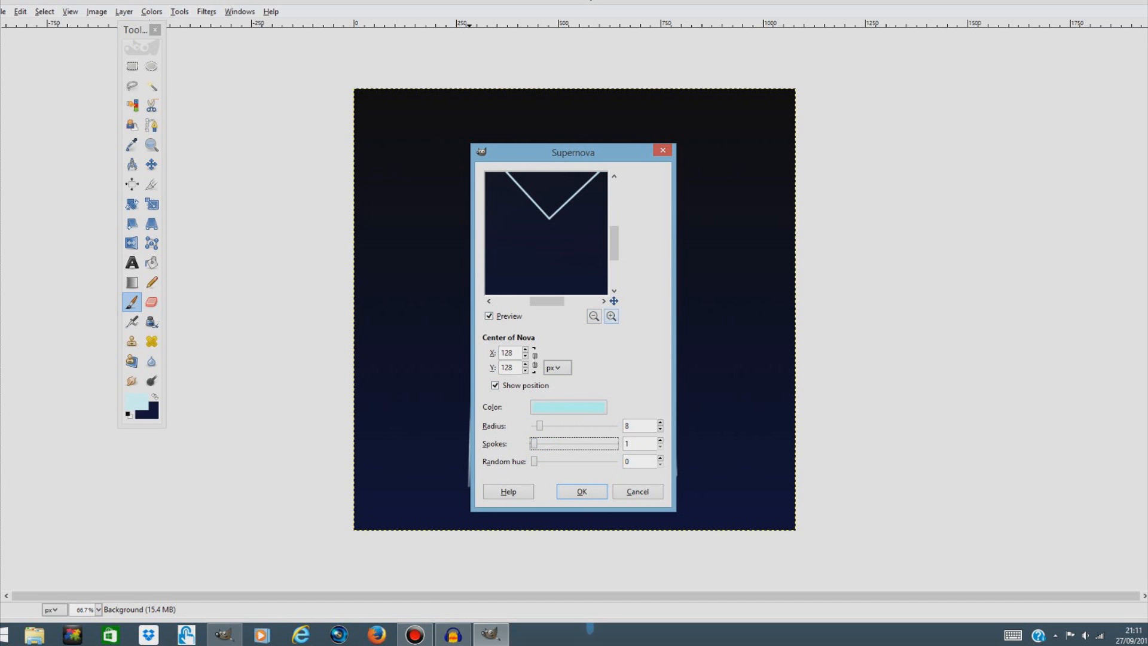
{"action": "left_click", "coordinate": [611, 315]}
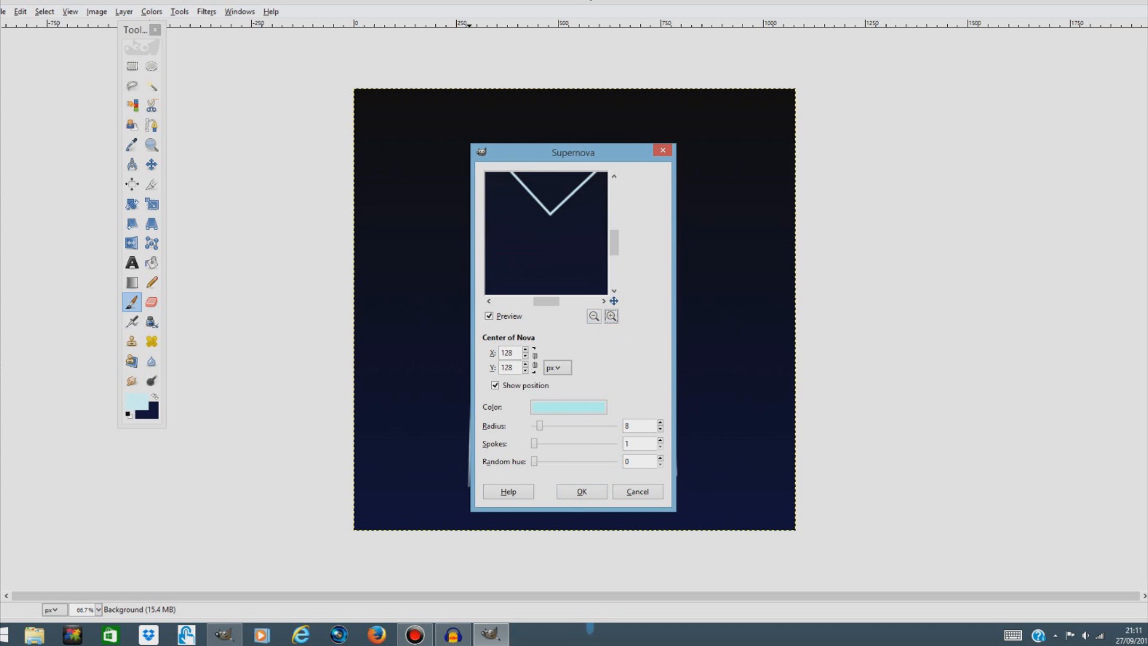
{"action": "left_click_drag", "start_coordinate": [471, 460], "coordinate": [320, 461]}
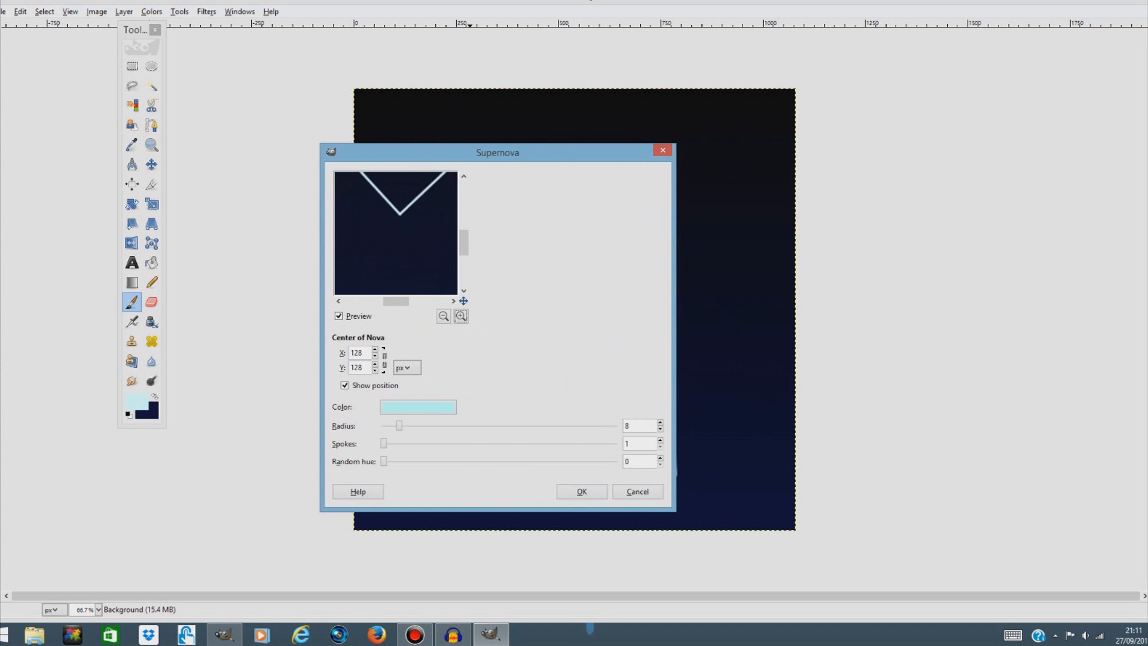
Center the Supernova on the M's upper-left vertex at X 304, Y 326, set its radius to 7, and apply the filter
{"action": "left_click_drag", "start_coordinate": [400, 144], "coordinate": [400, 68]}
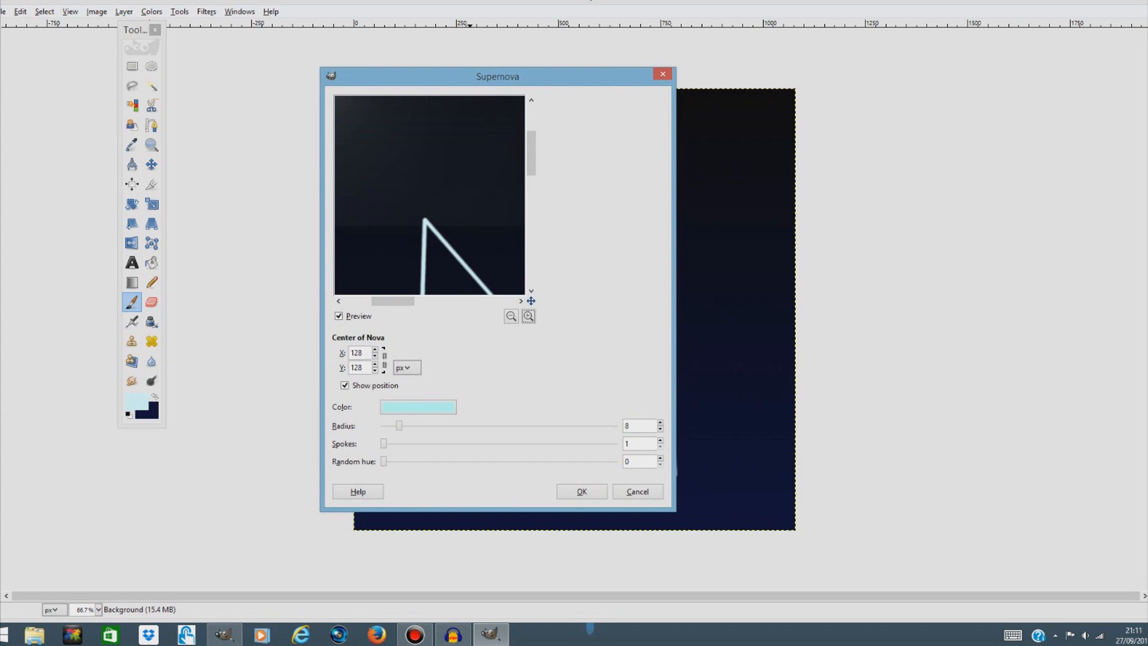
{"action": "left_click", "coordinate": [424, 219]}
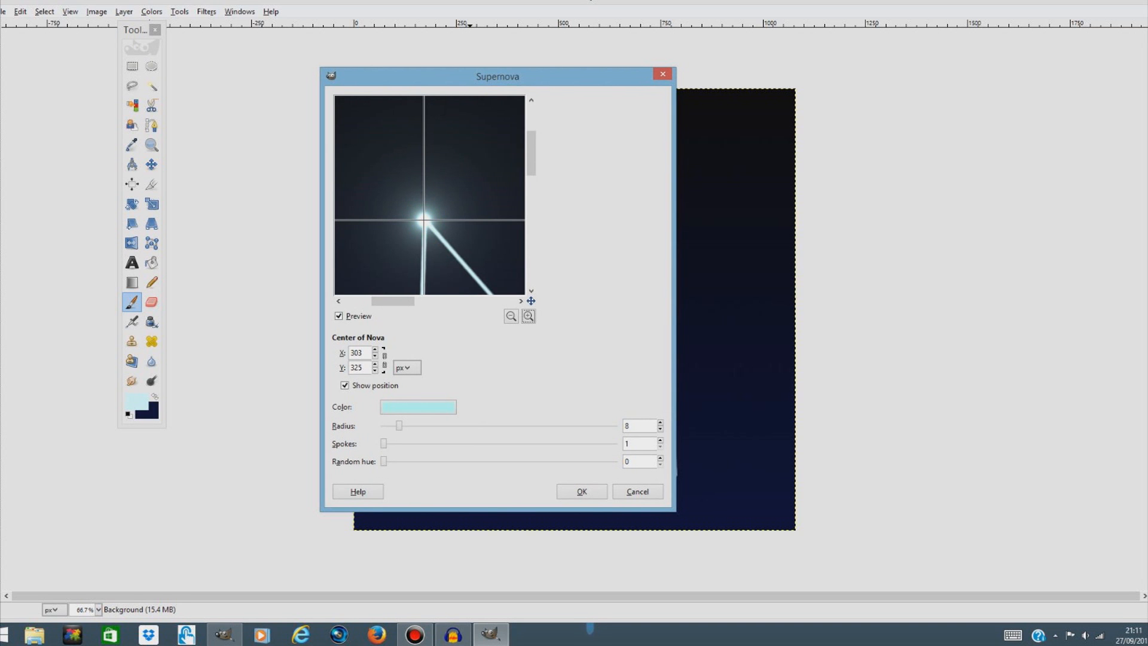
{"action": "left_click", "coordinate": [425, 221]}
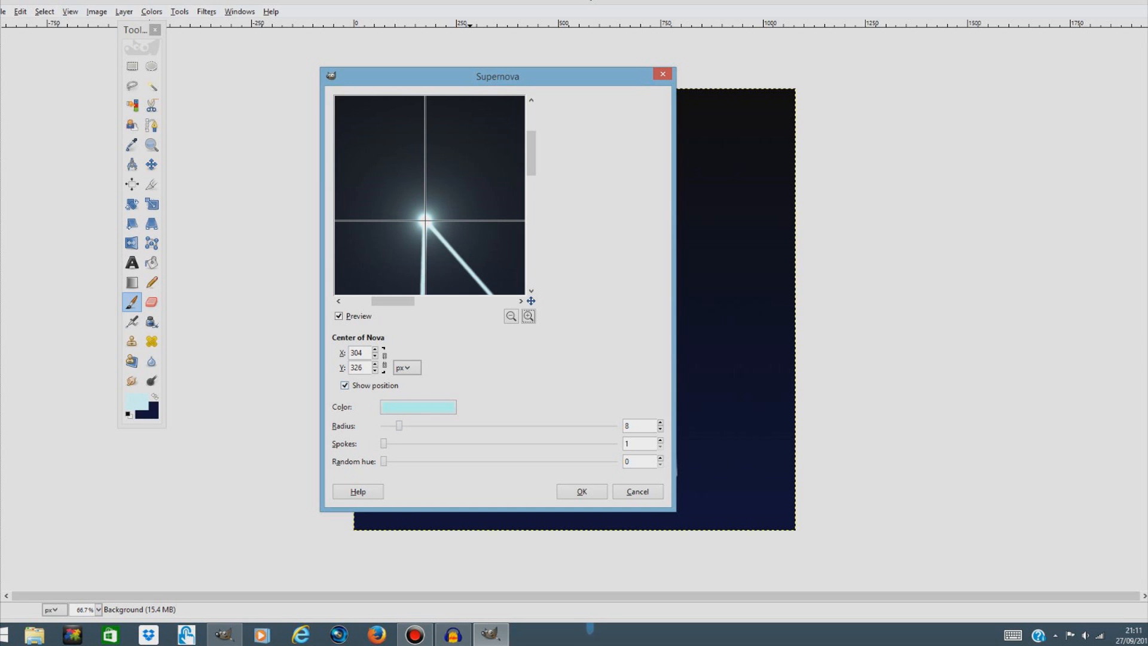
{"action": "left_click_drag", "start_coordinate": [399, 426], "coordinate": [396, 427]}
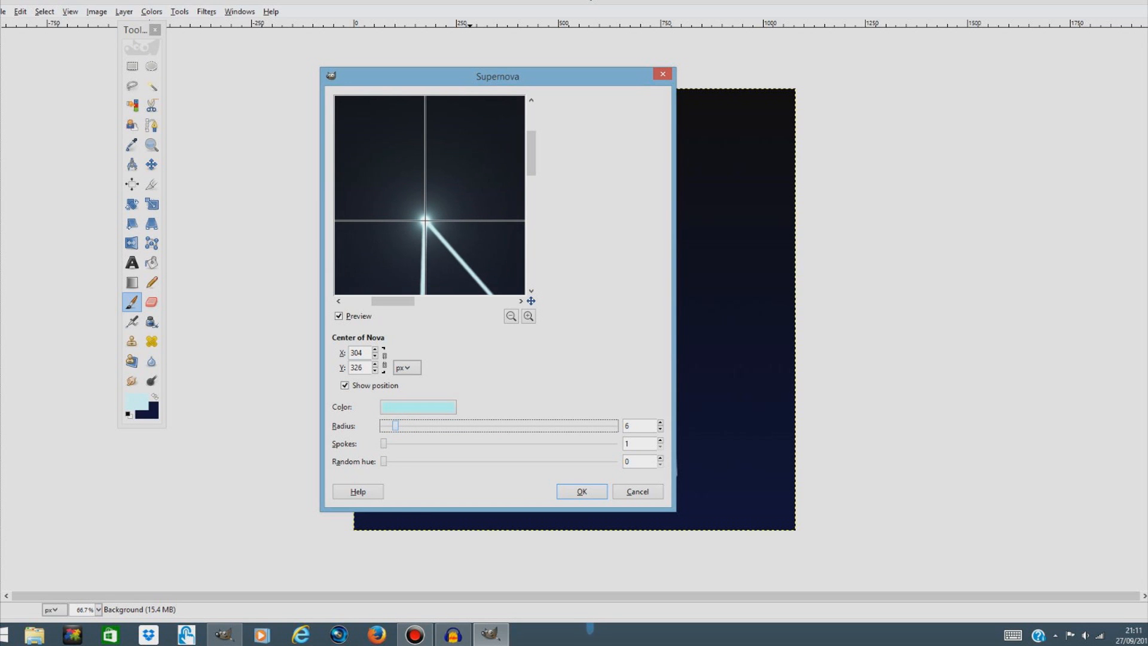
{"action": "left_click_drag", "start_coordinate": [398, 426], "coordinate": [398, 426]}
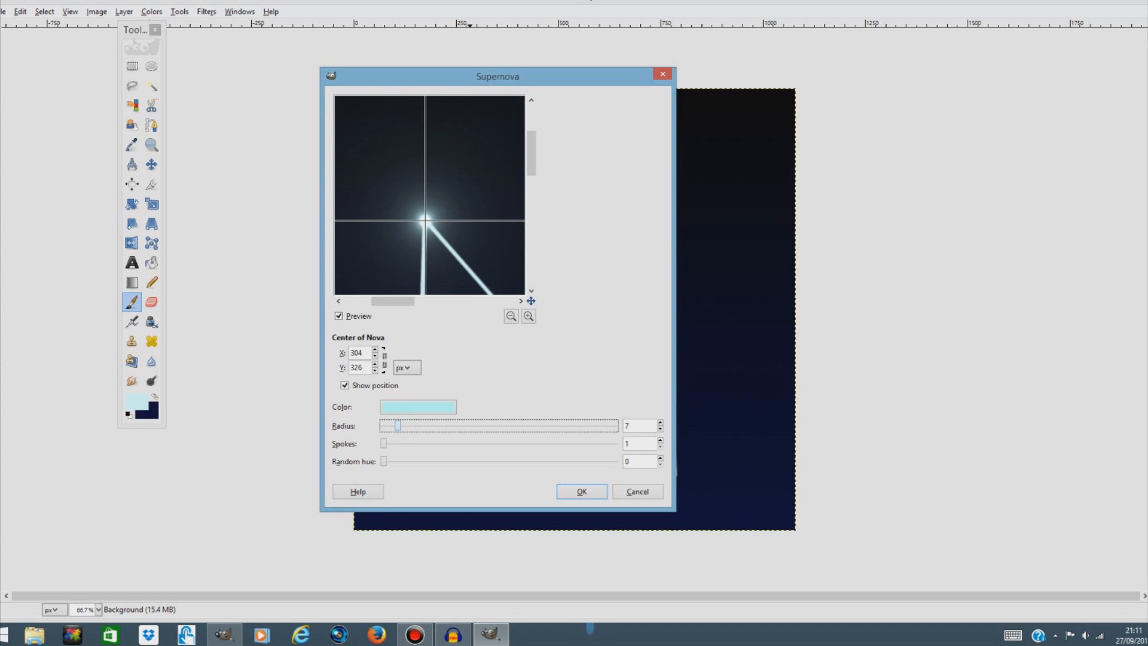
{"action": "left_click", "coordinate": [562, 487]}
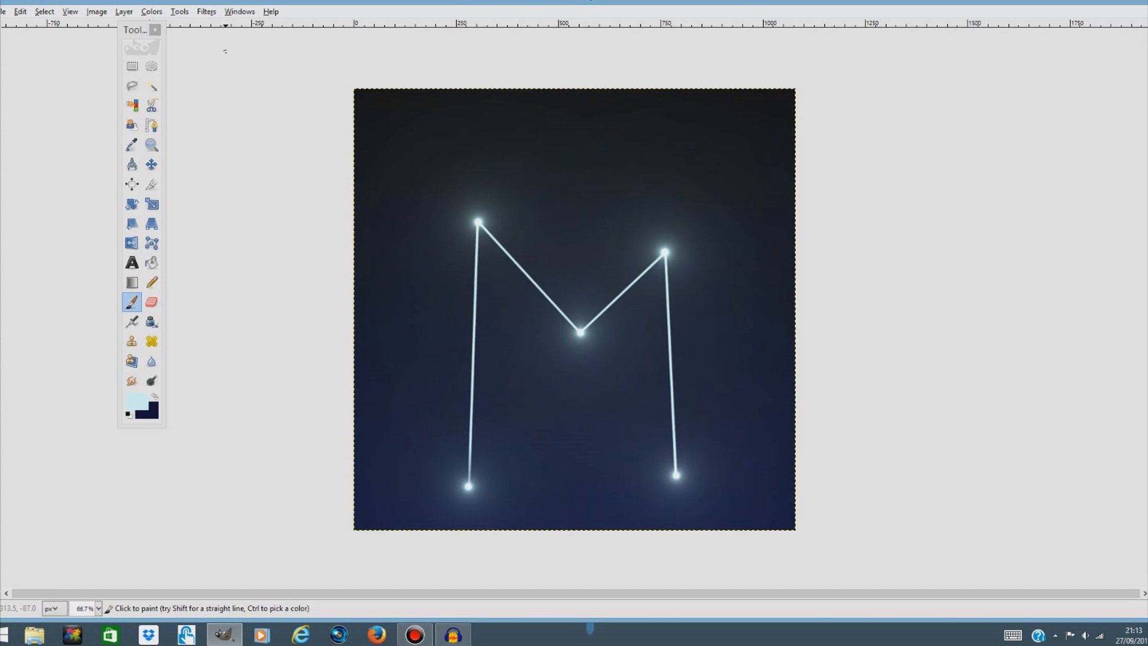
{"action": "left_click", "coordinate": [206, 12]}
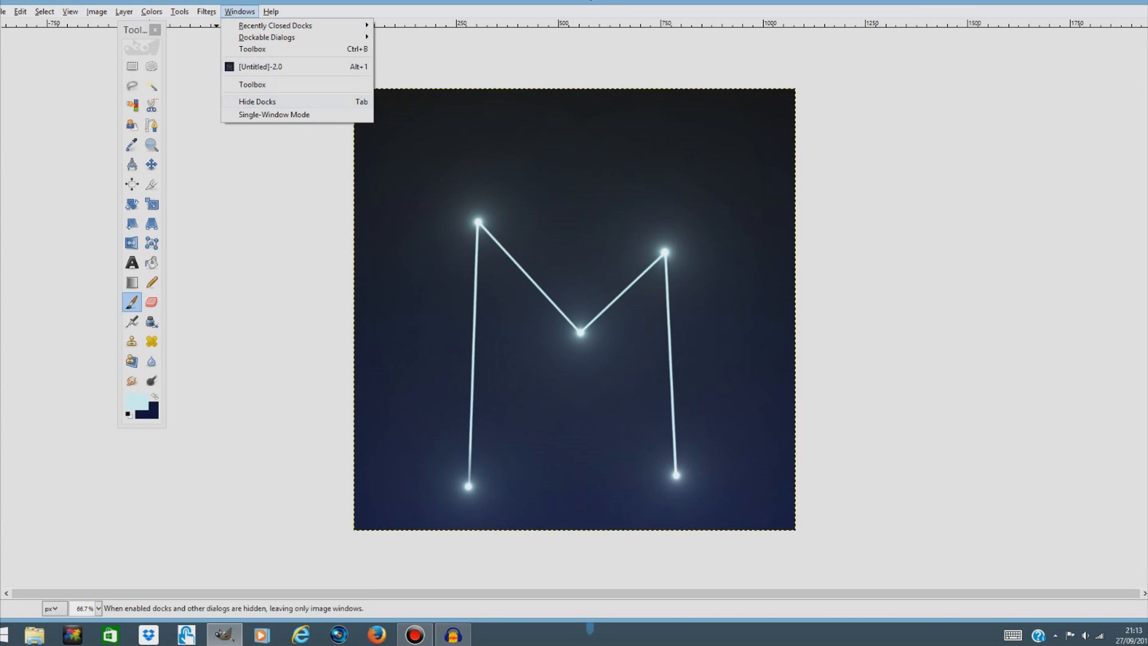
{"action": "mouse_move", "coordinate": [239, 129]}
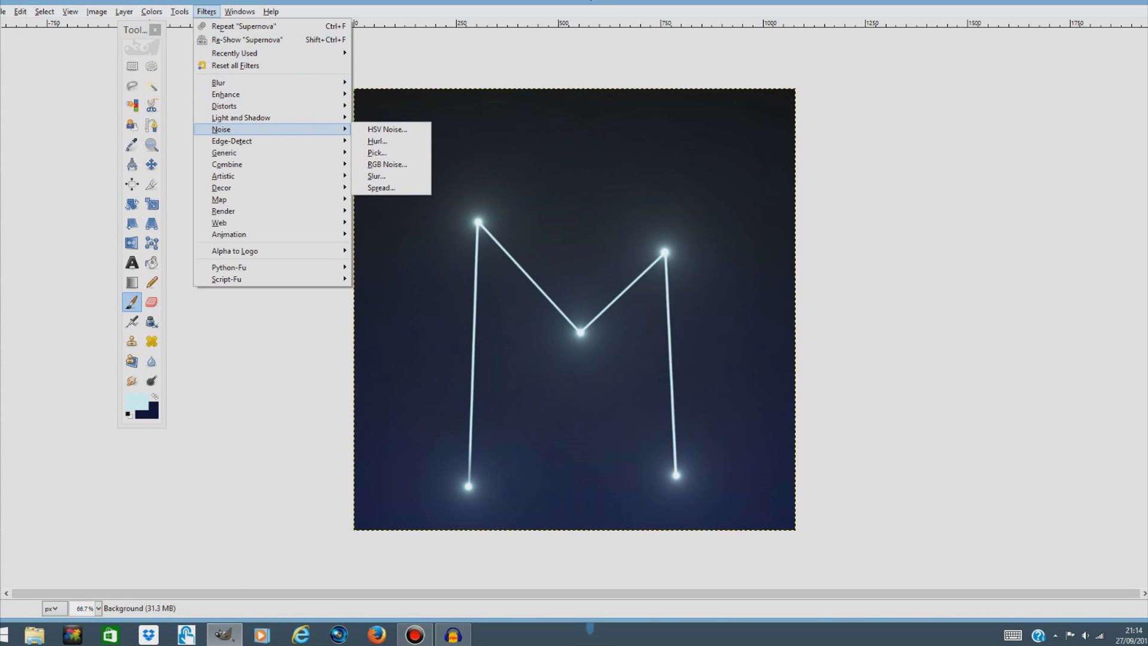
{"action": "left_click", "coordinate": [865, 362]}
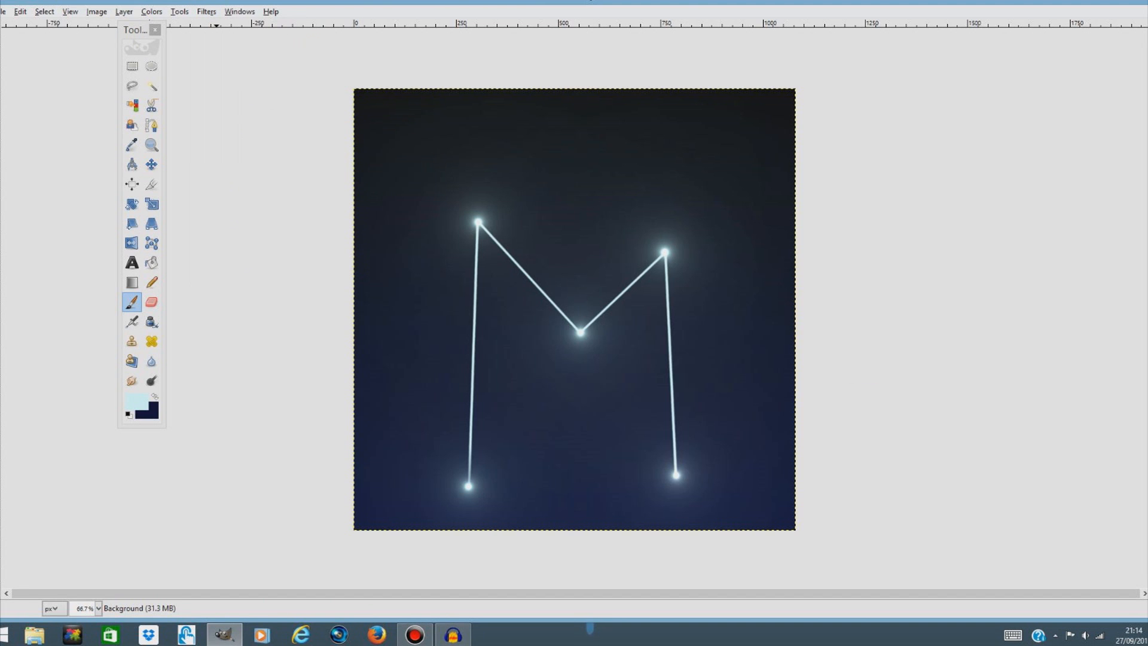